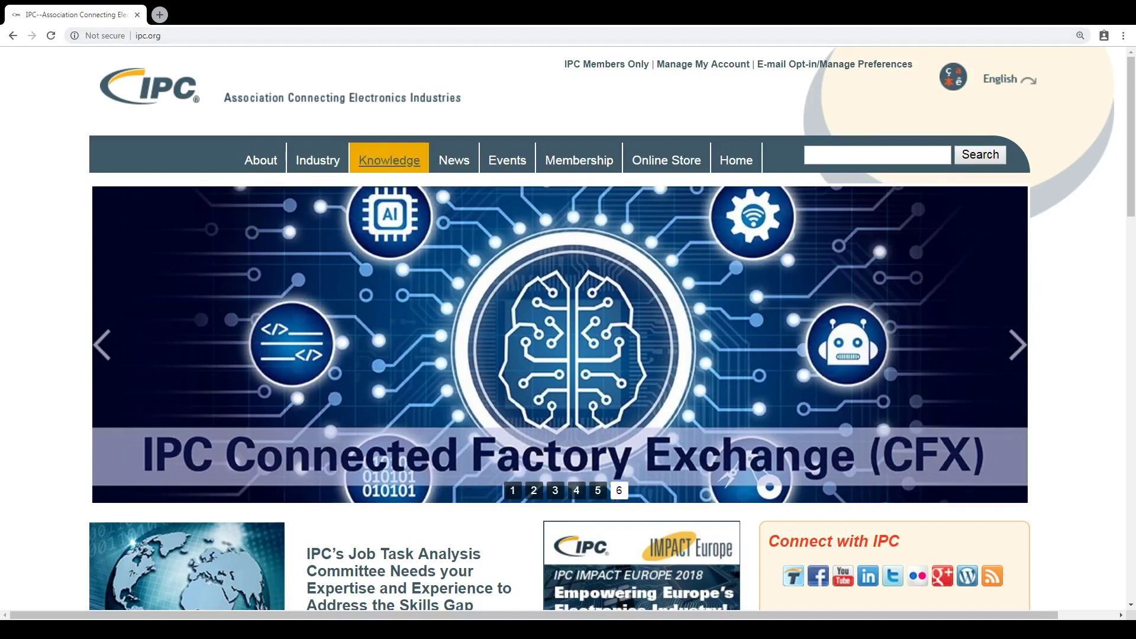
Open the IPC EDGE 2.0 site by way of the Certification Portal under the Certification Quality Initiative.
mouse_move(389, 160)
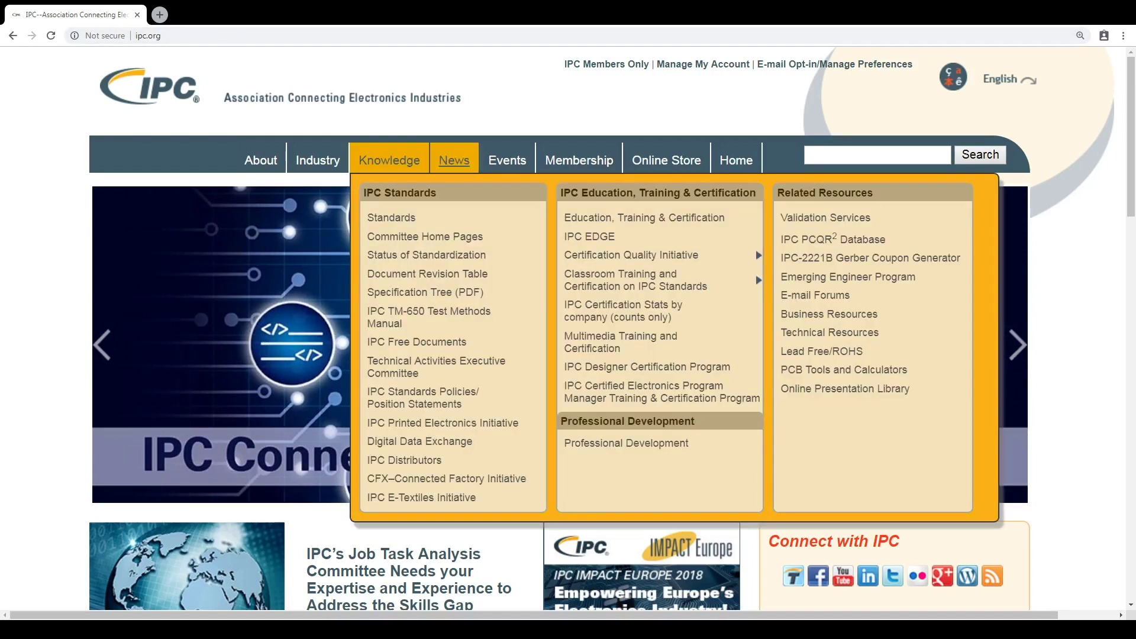
mouse_move(651, 255)
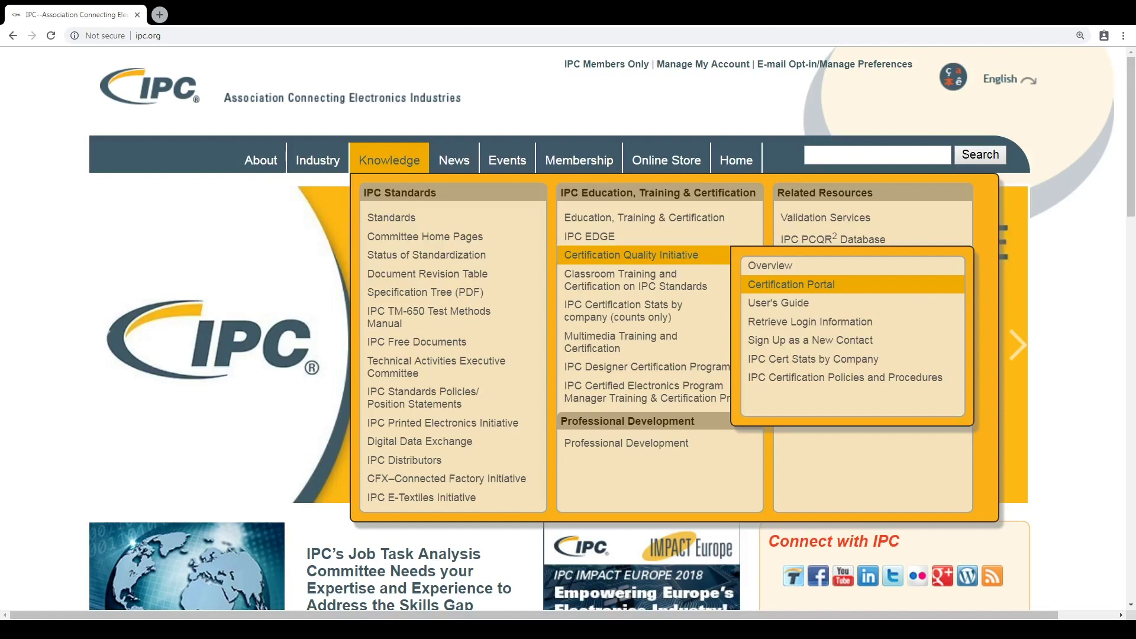
left_click(818, 286)
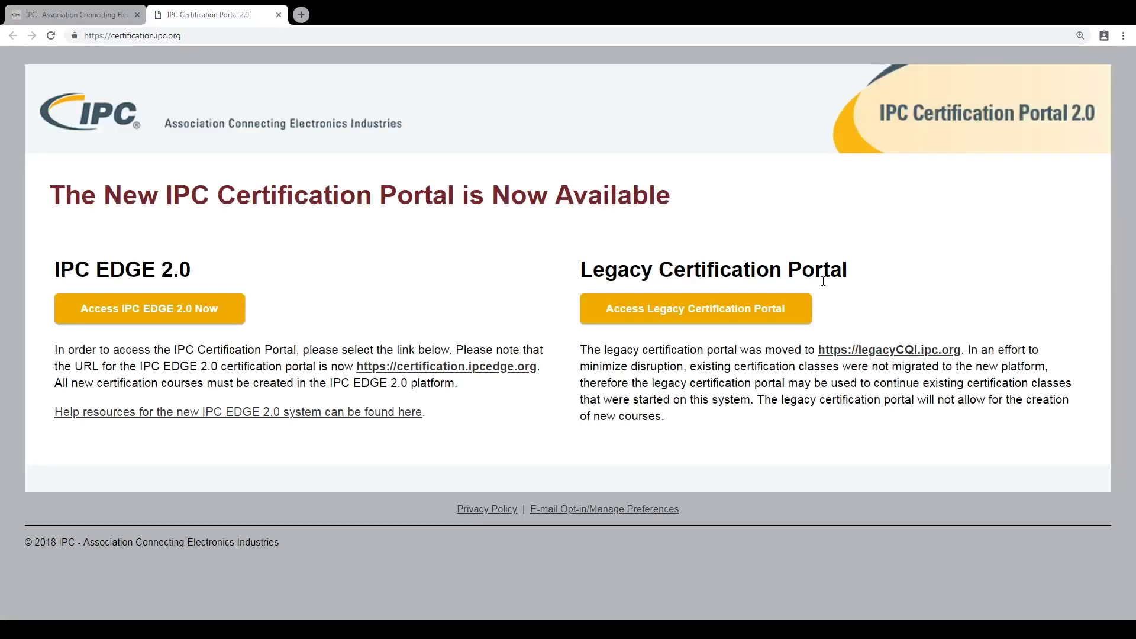
left_click(201, 314)
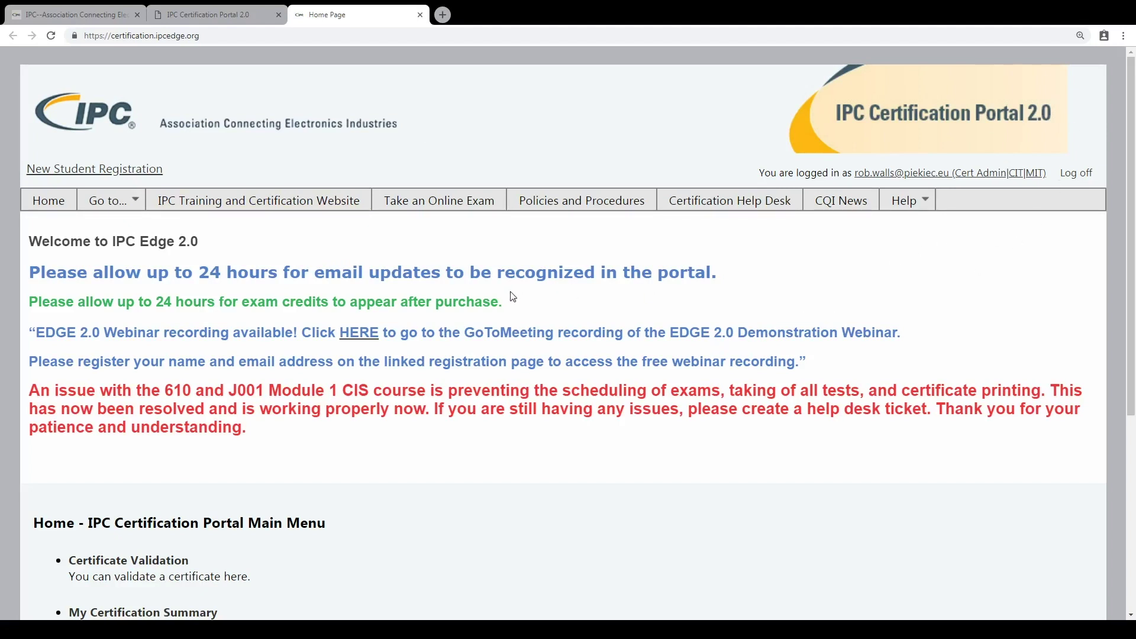
Open the site for taking an online exam and sign in with the account username and password.
left_click(455, 204)
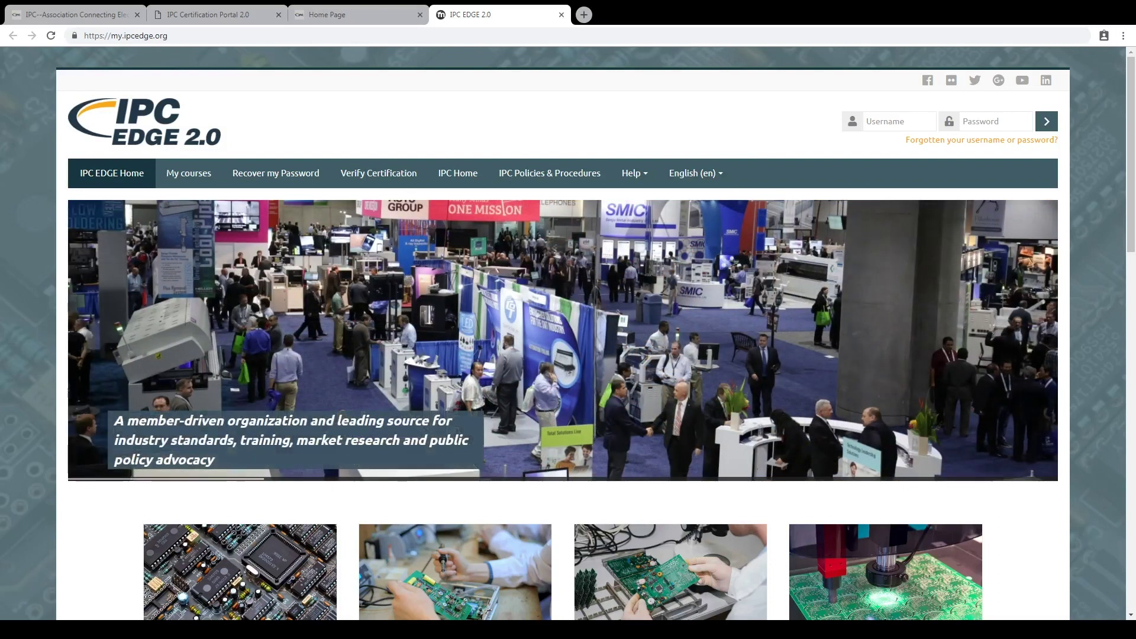
left_click(898, 123)
key("ctrl+v")
left_click(983, 120)
type("****")
key("Return")
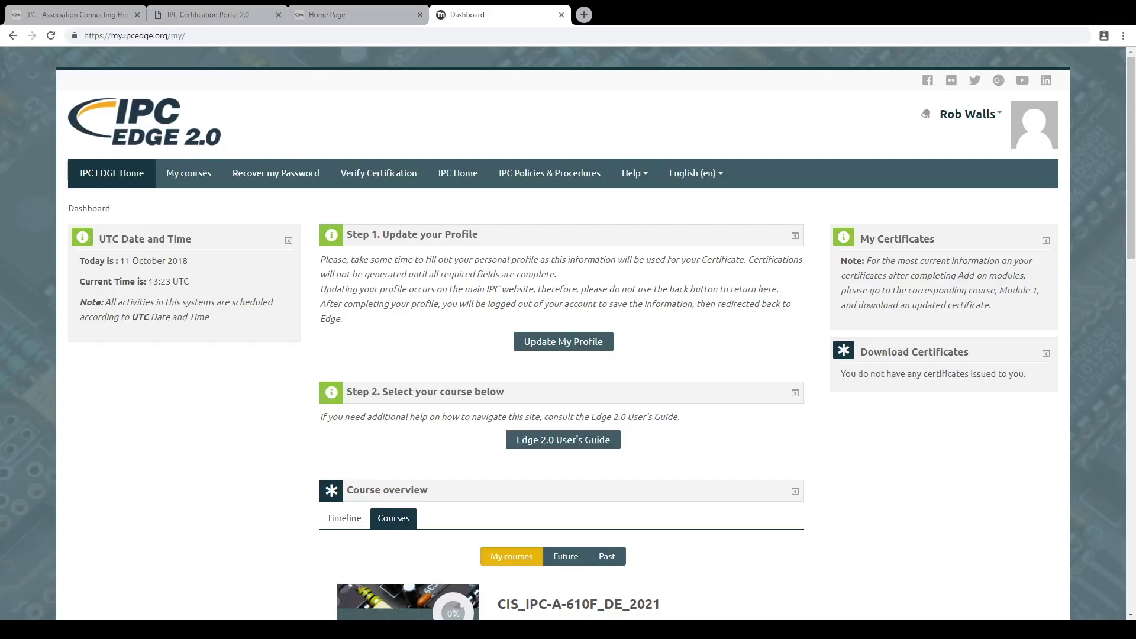
Open the CIS_IPC-A-610F_DE_2021 course from the course overview.
scroll(705, 413, "down", 3)
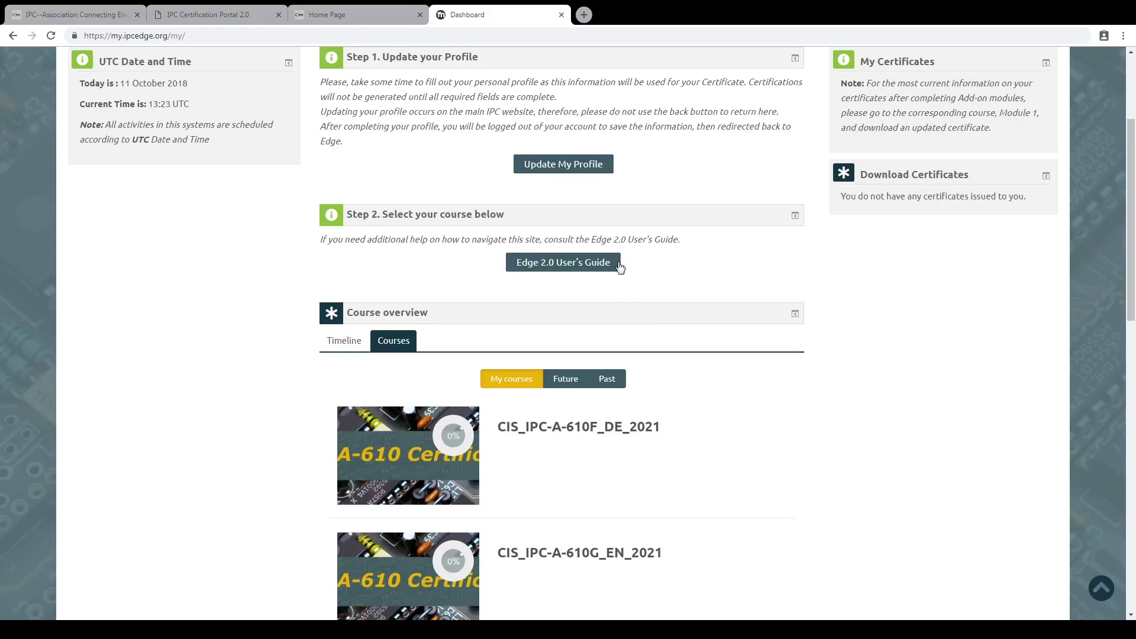
left_click(408, 472)
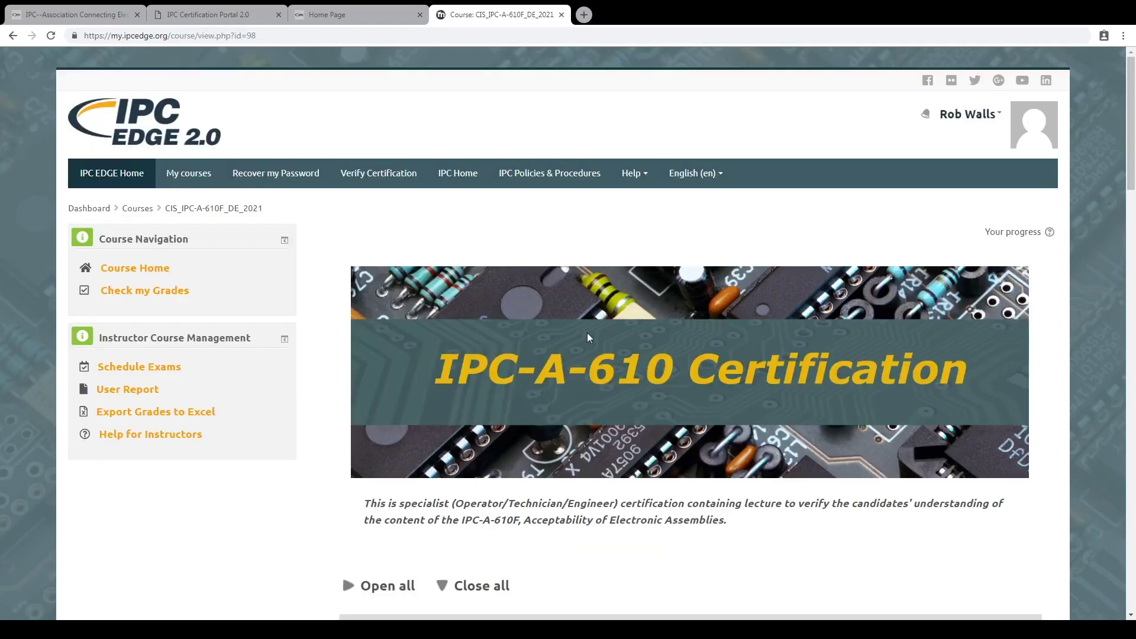
Examine the course page's Module 1 and Module 2 contents, exam prerequisites and the instructor course management options.
scroll(587, 332, "down", 2)
scroll(590, 331, "down", 5)
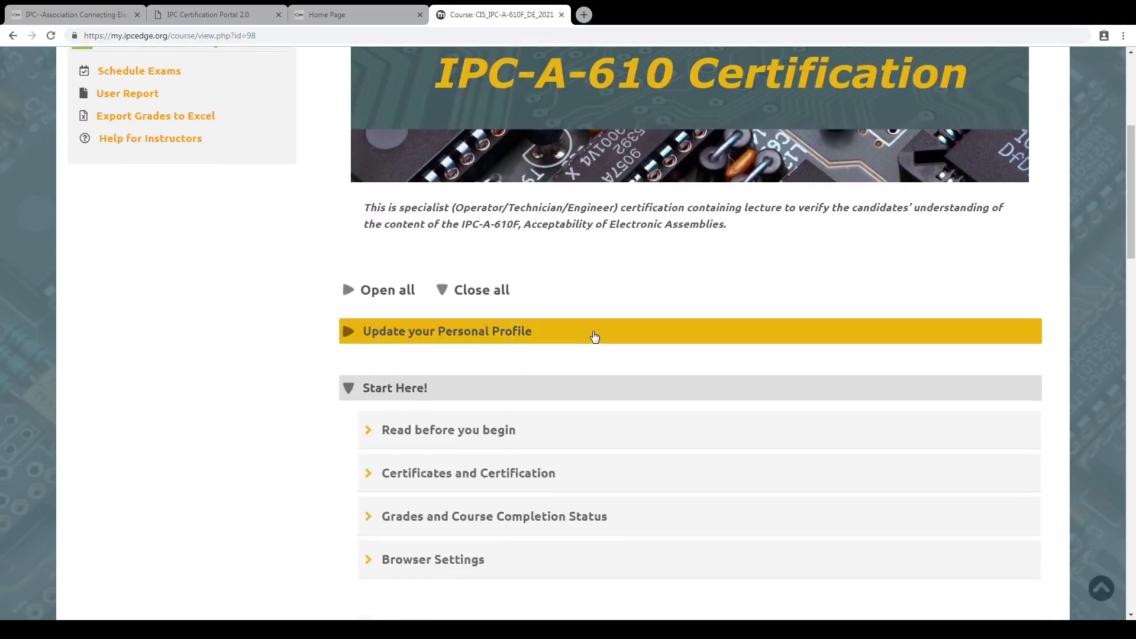
scroll(595, 337, "down", 3)
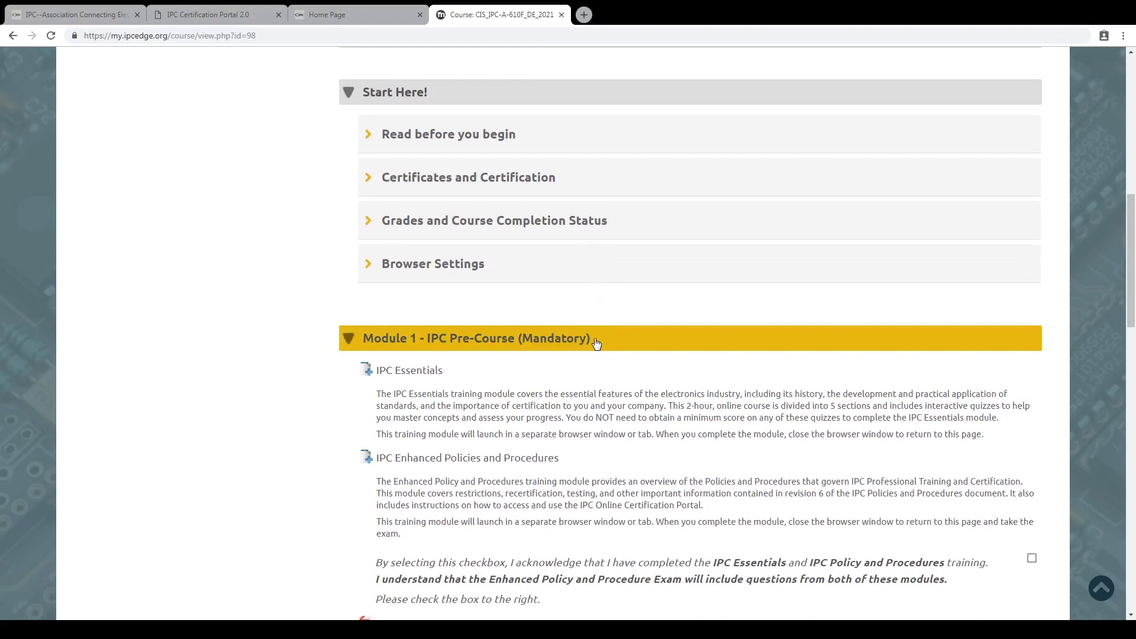
scroll(596, 342, "down", 1)
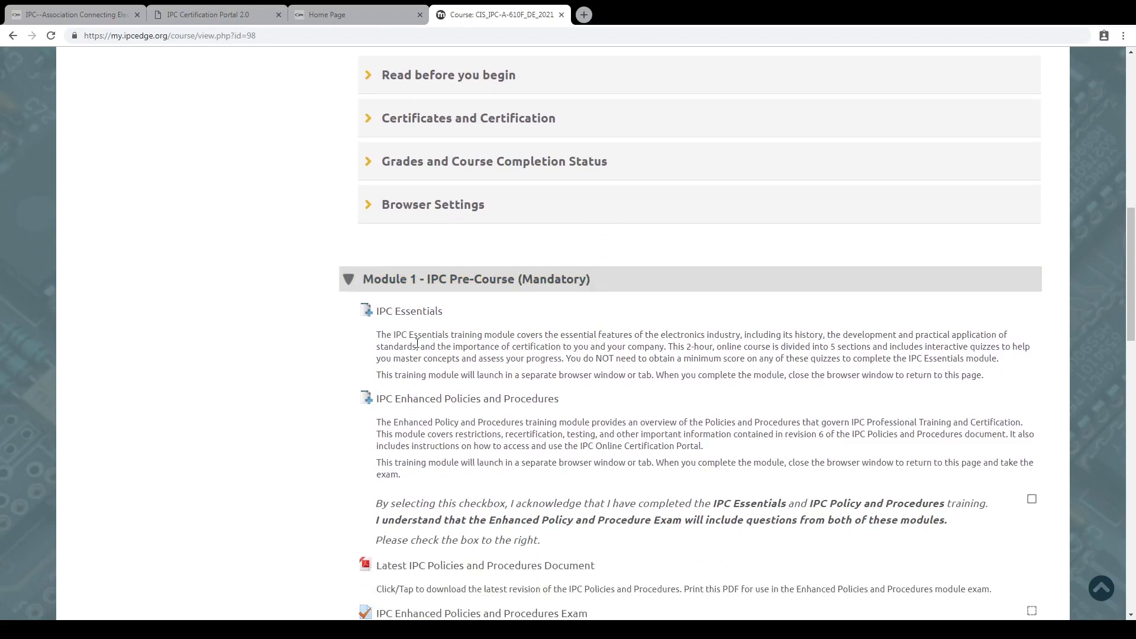
scroll(519, 313, "down", 1)
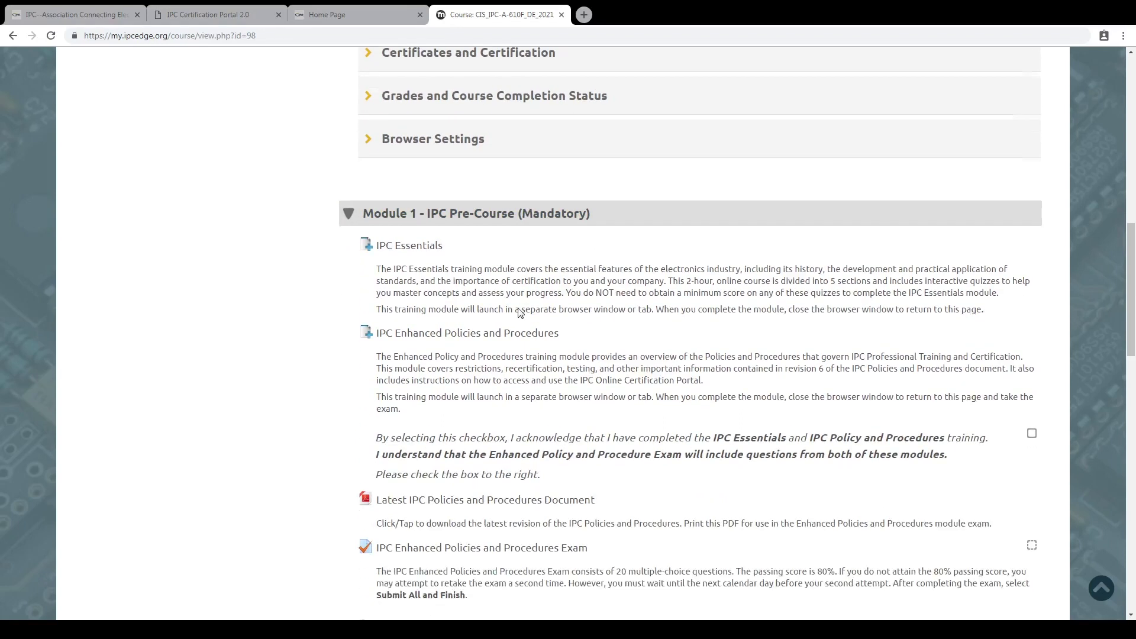
scroll(520, 313, "down", 1)
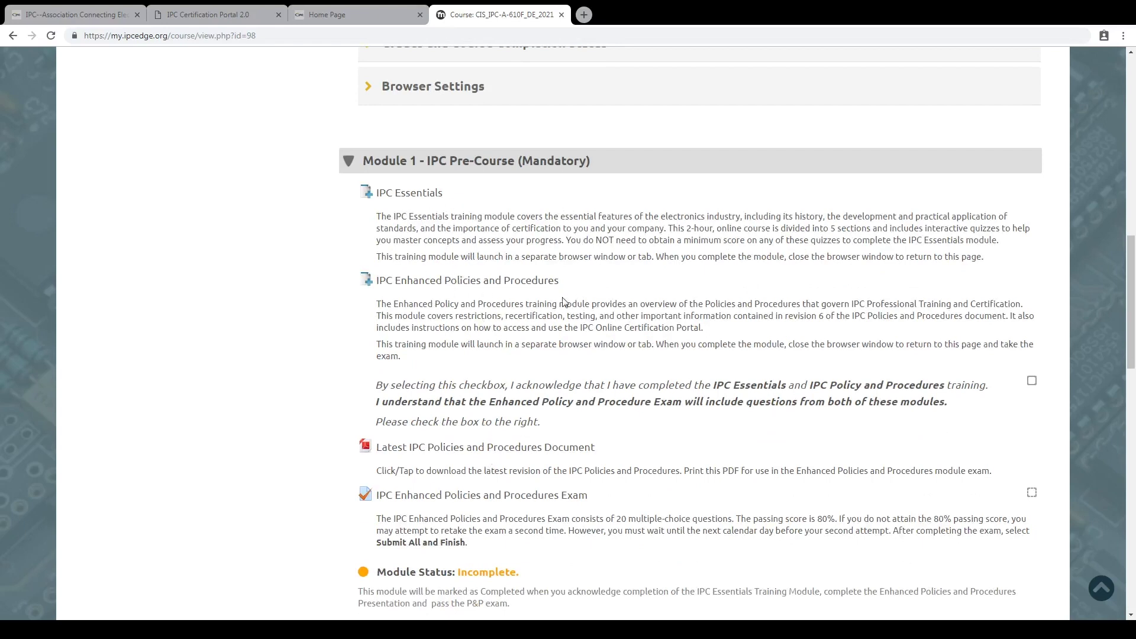
scroll(651, 402, "down", 4)
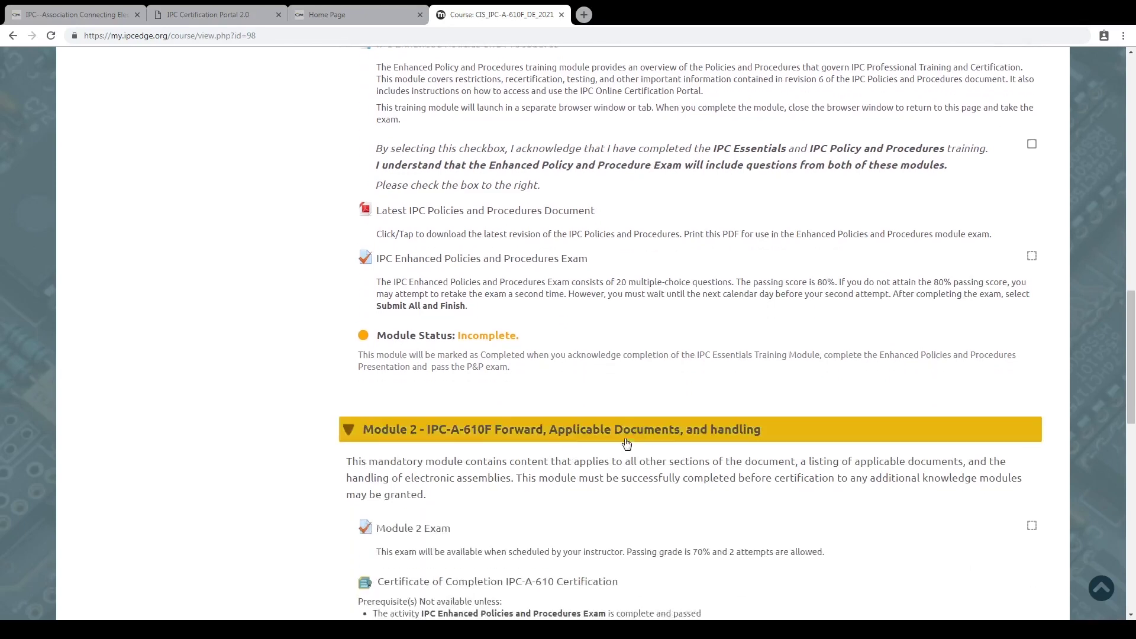
scroll(643, 436, "down", 3)
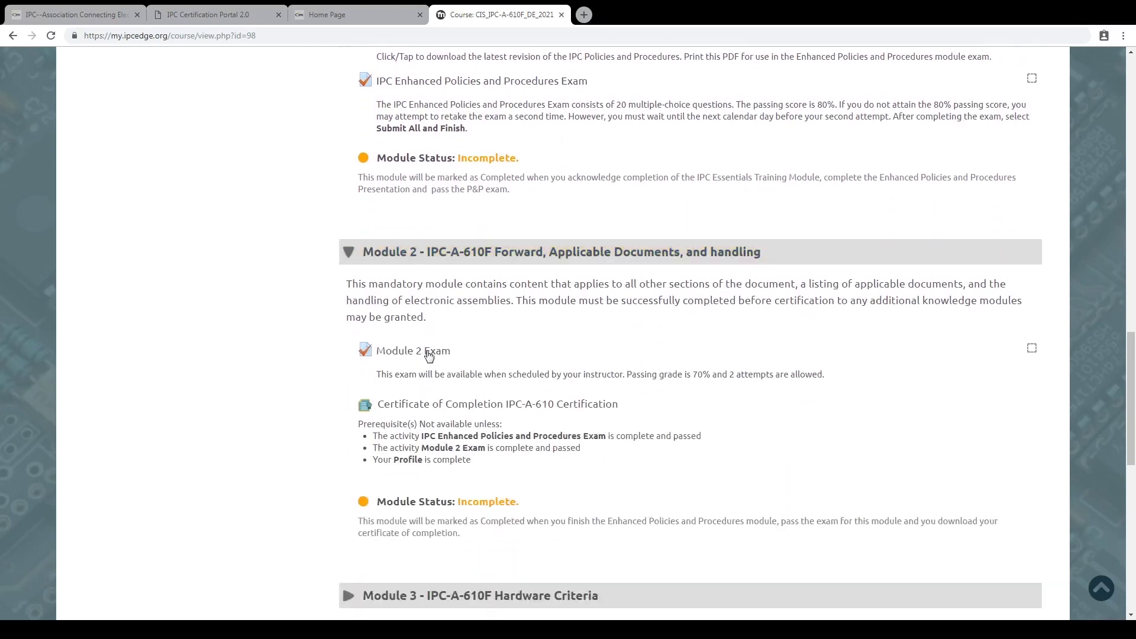
scroll(732, 446, "down", 4)
scroll(743, 439, "up", 9)
scroll(747, 437, "up", 3)
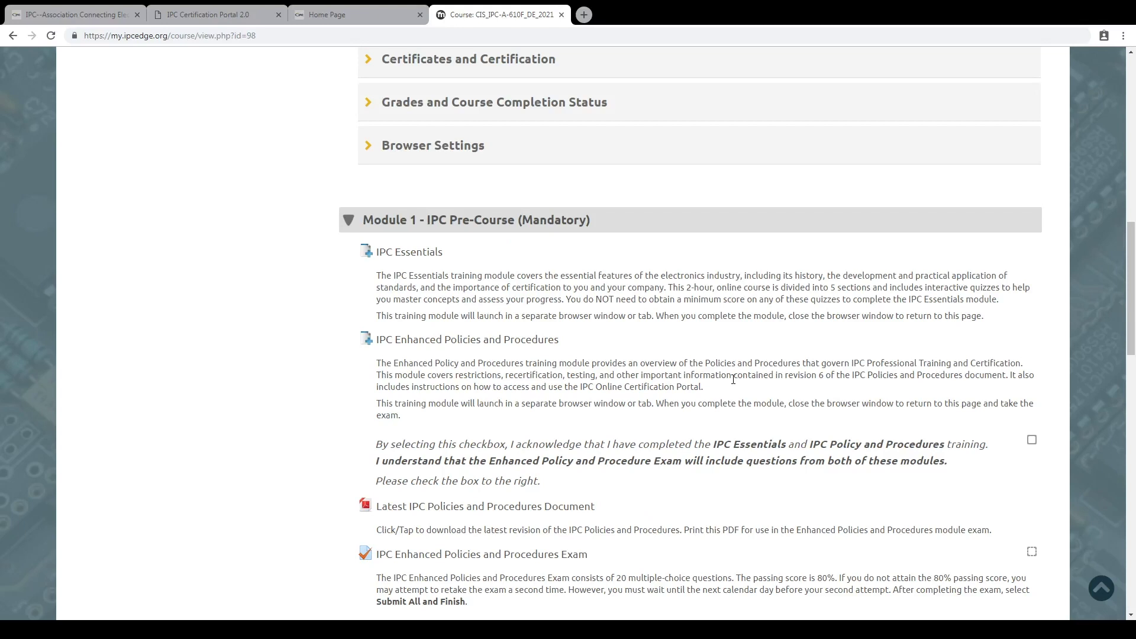
scroll(719, 271, "up", 9)
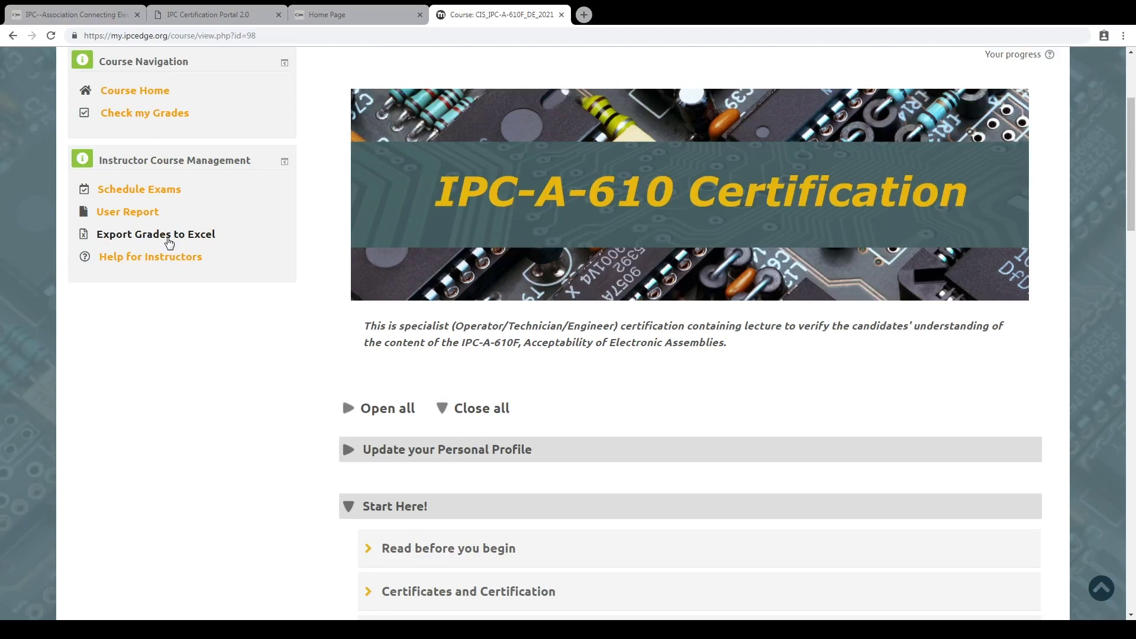
scroll(651, 450, "down", 4)
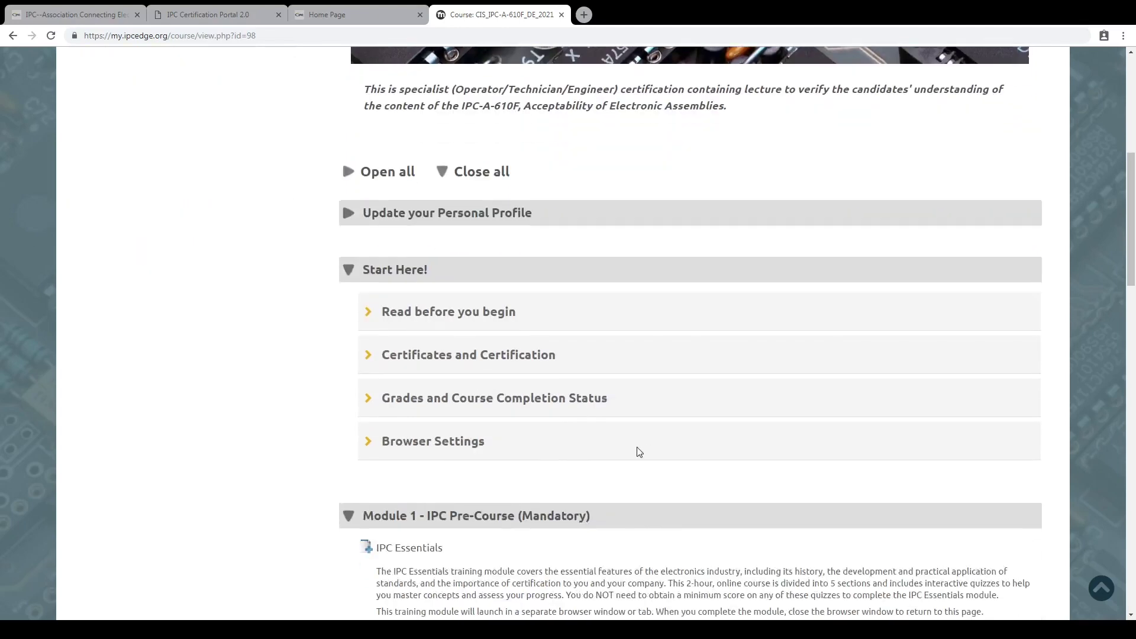
scroll(648, 477, "down", 16)
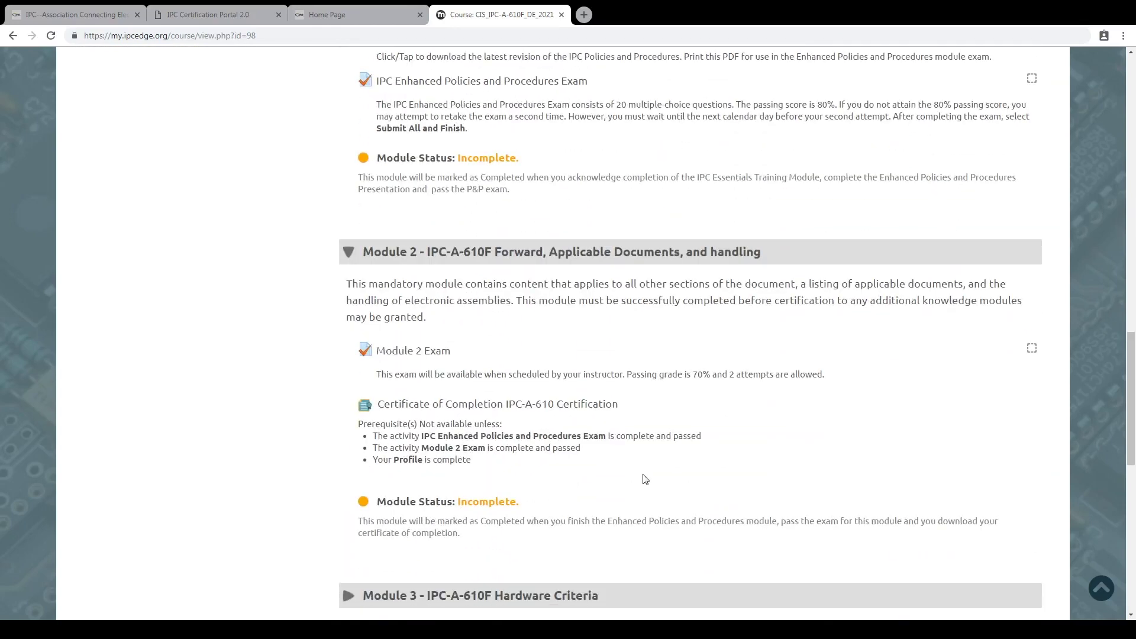
scroll(648, 477, "up", 20)
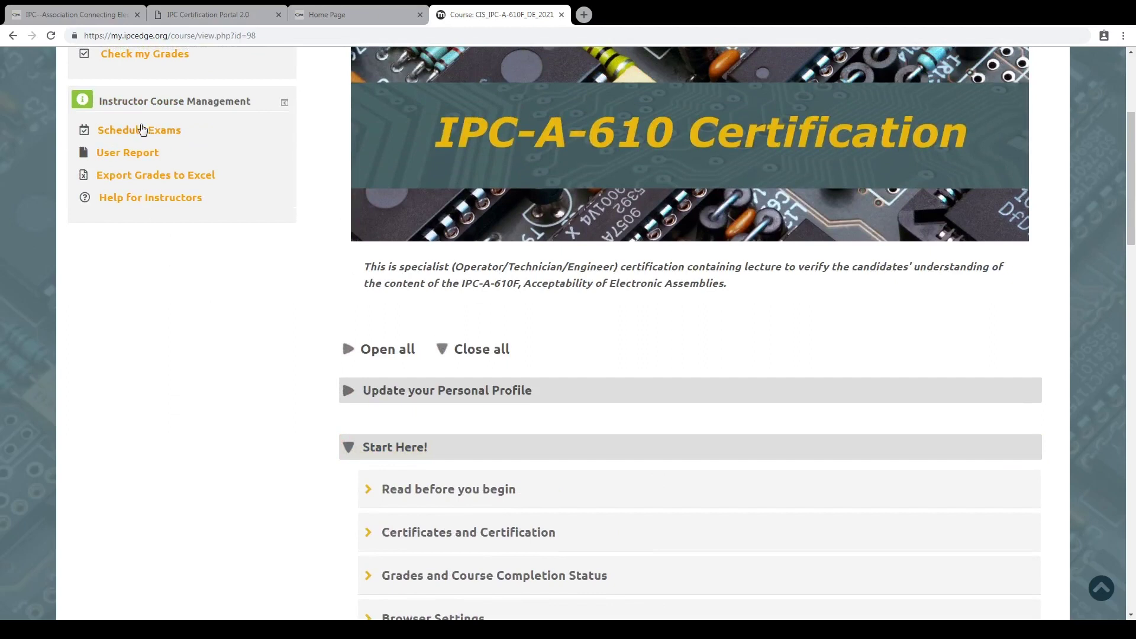
Open the course's User Report and review the grade items for the modules and exams.
left_click(139, 161)
scroll(455, 387, "down", 2)
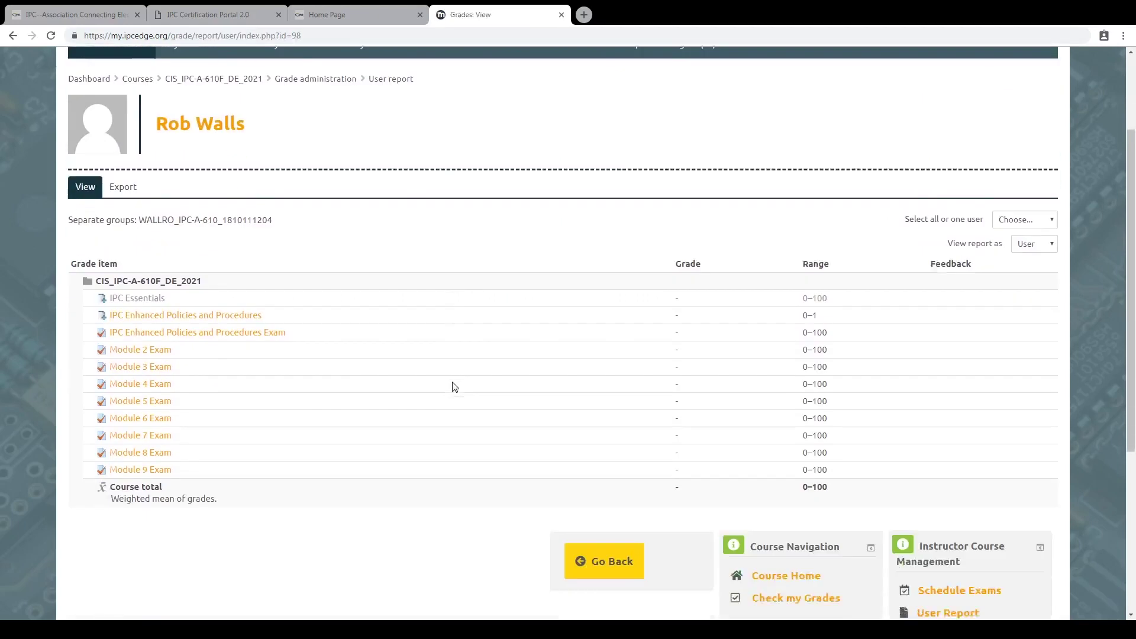
scroll(454, 386, "down", 2)
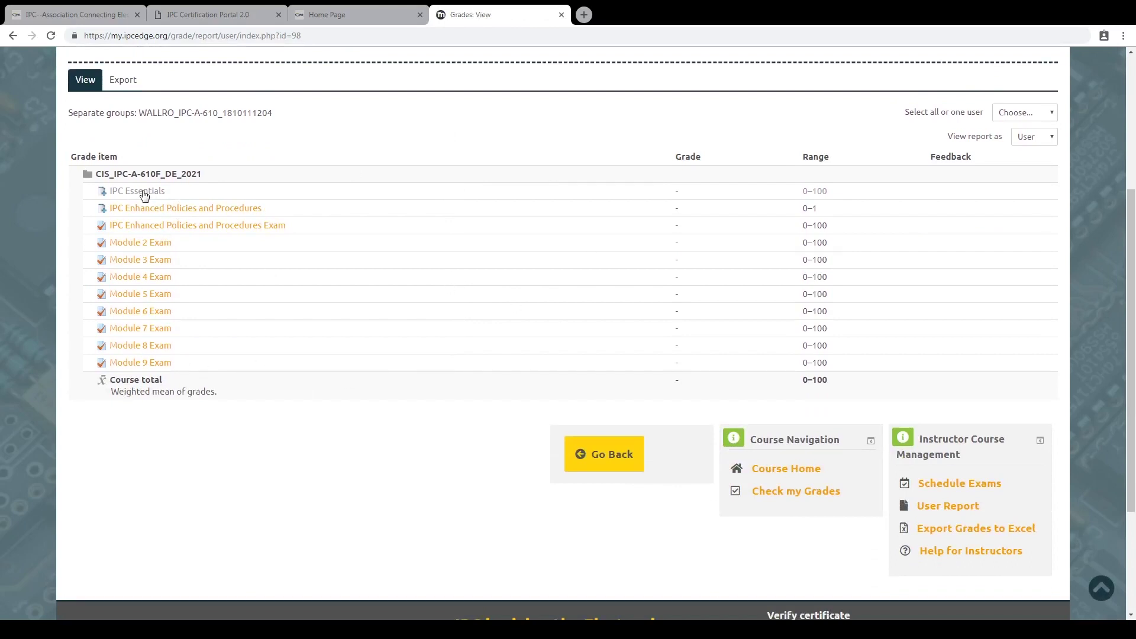
View the IPC Enhanced Policies and Procedures Exam page from the report and return to the module list on the course page.
left_click(148, 228)
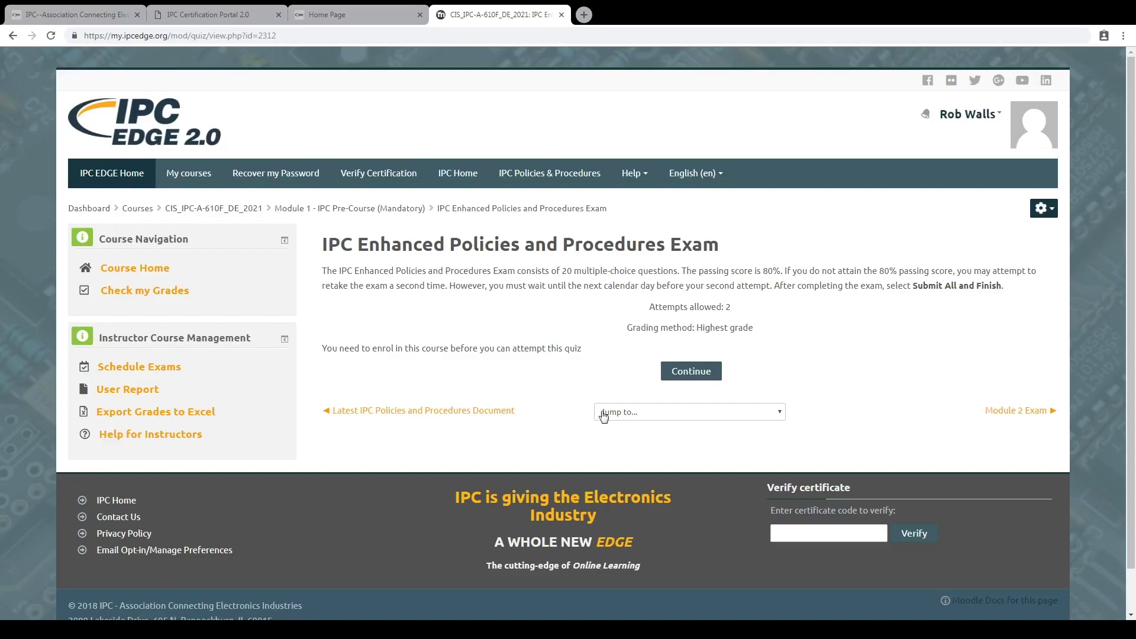
left_click(13, 37)
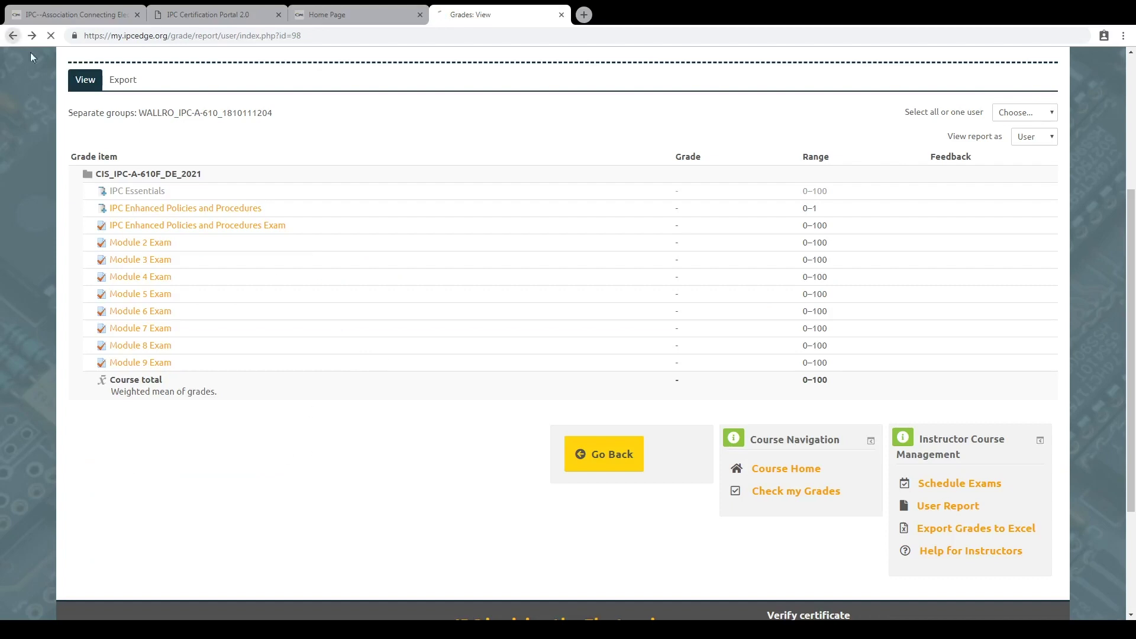
scroll(615, 401, "down", 5)
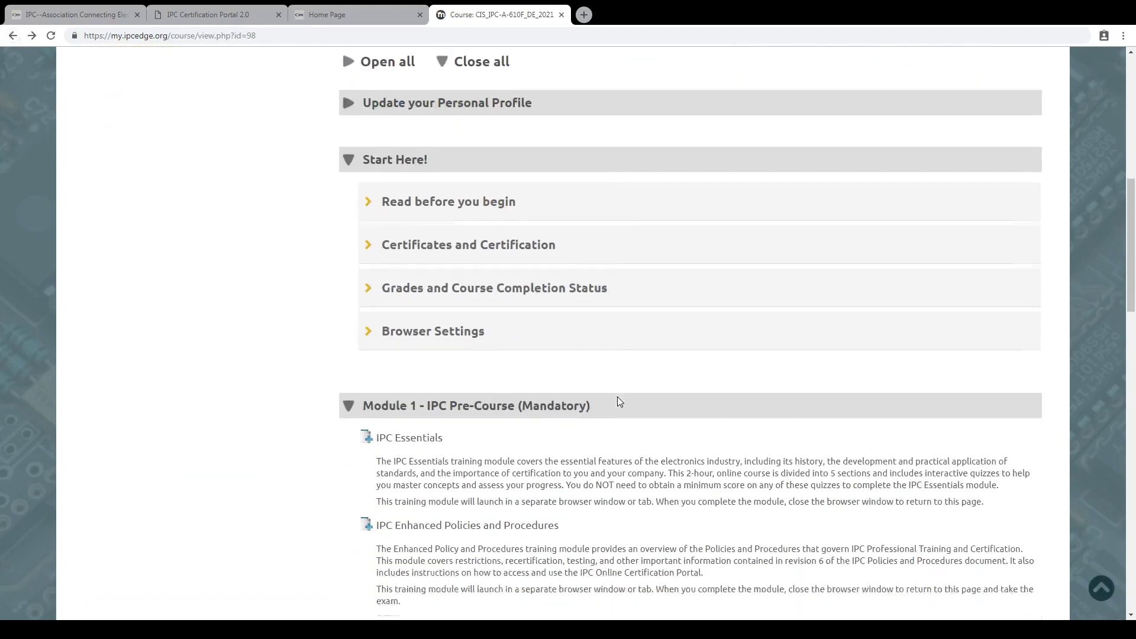
scroll(617, 396, "down", 4)
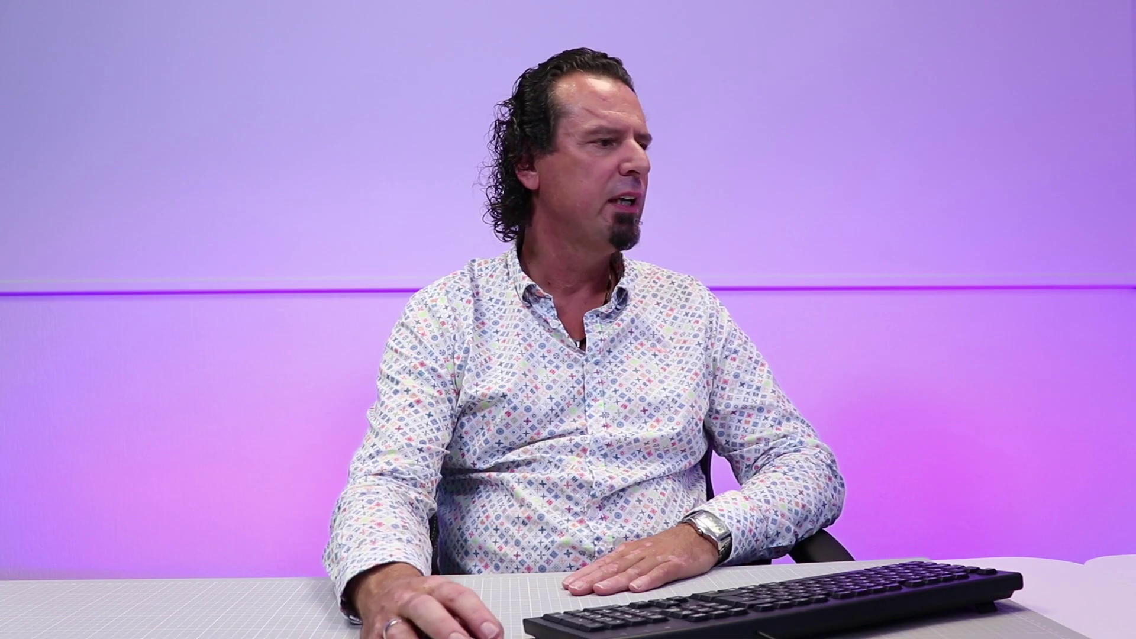